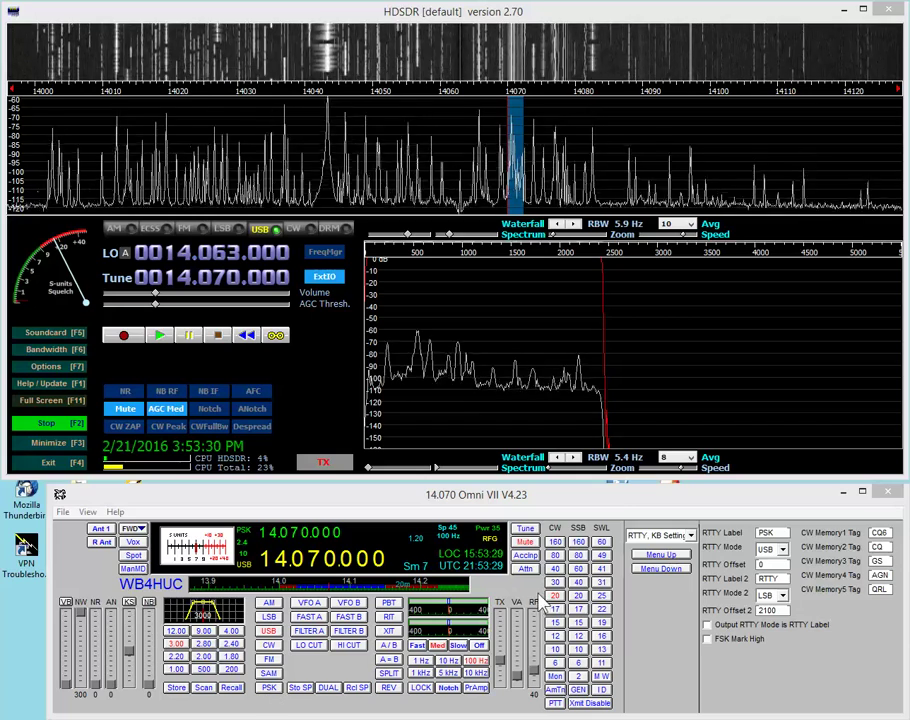
Show the RTTY, KB Settings page and cycle the operating mode through PSK and RTTY, returning to USB.
click(660, 538)
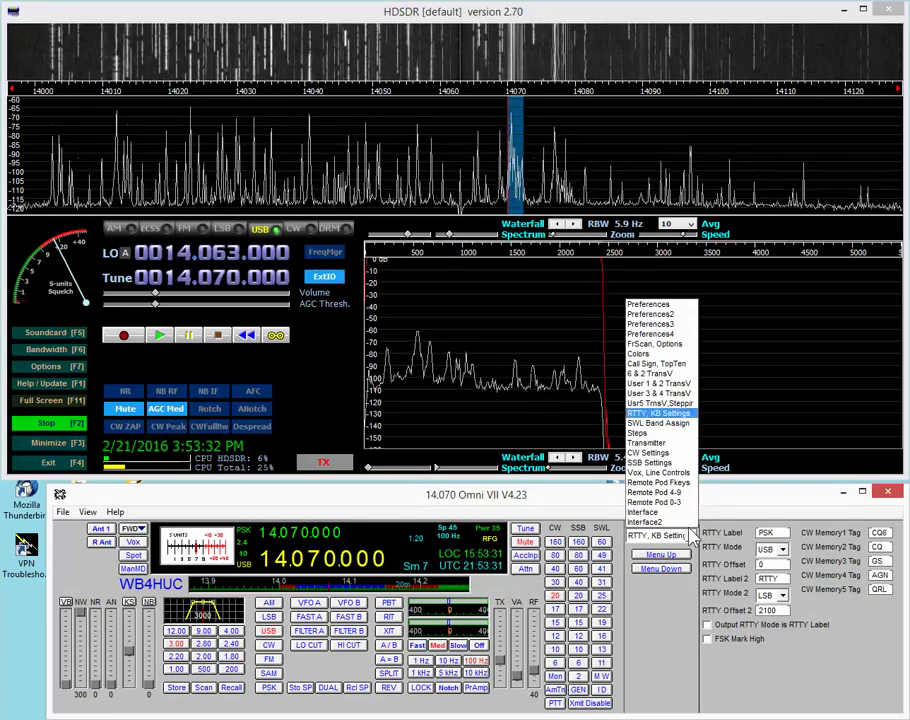
click(648, 411)
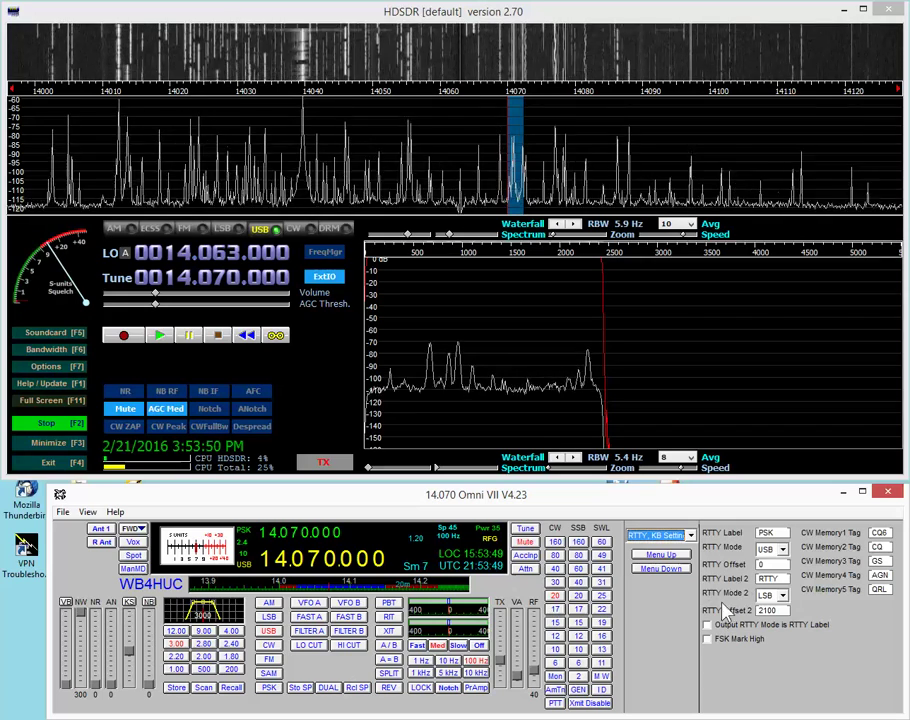
click(269, 688)
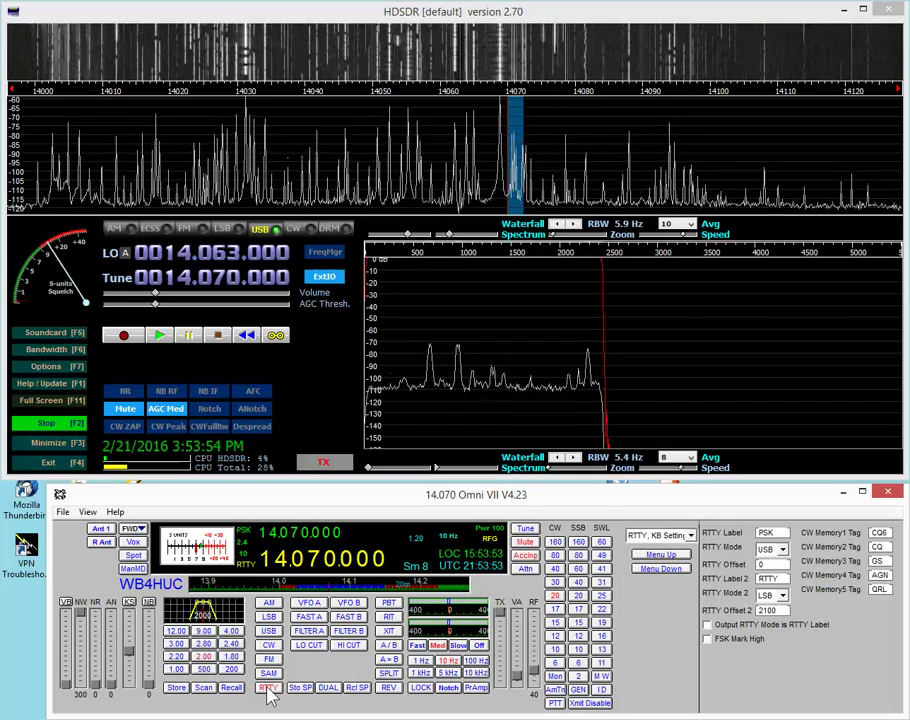
click(269, 690)
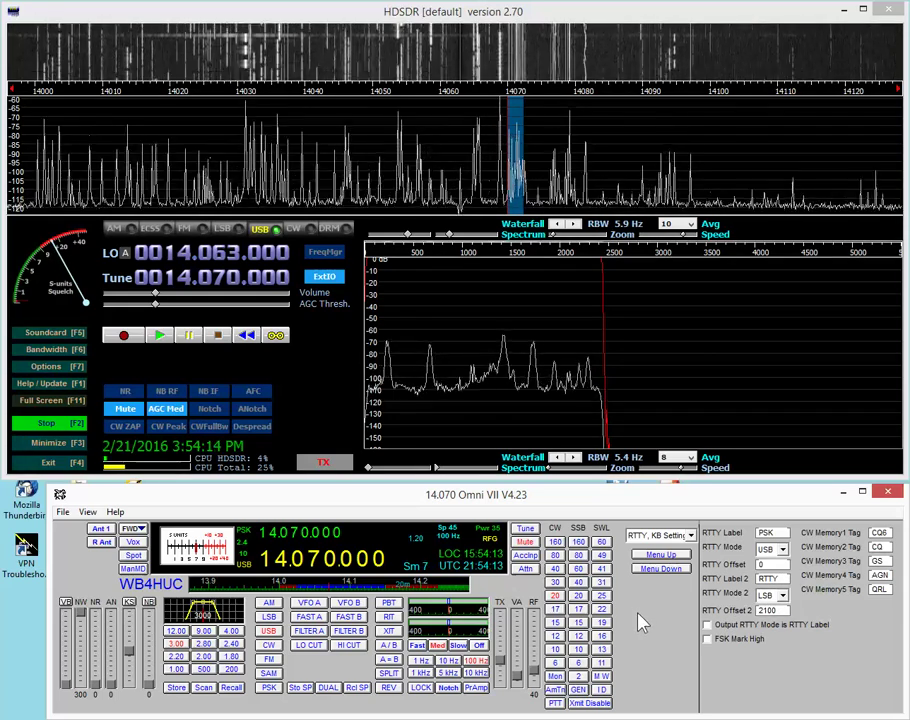
click(268, 688)
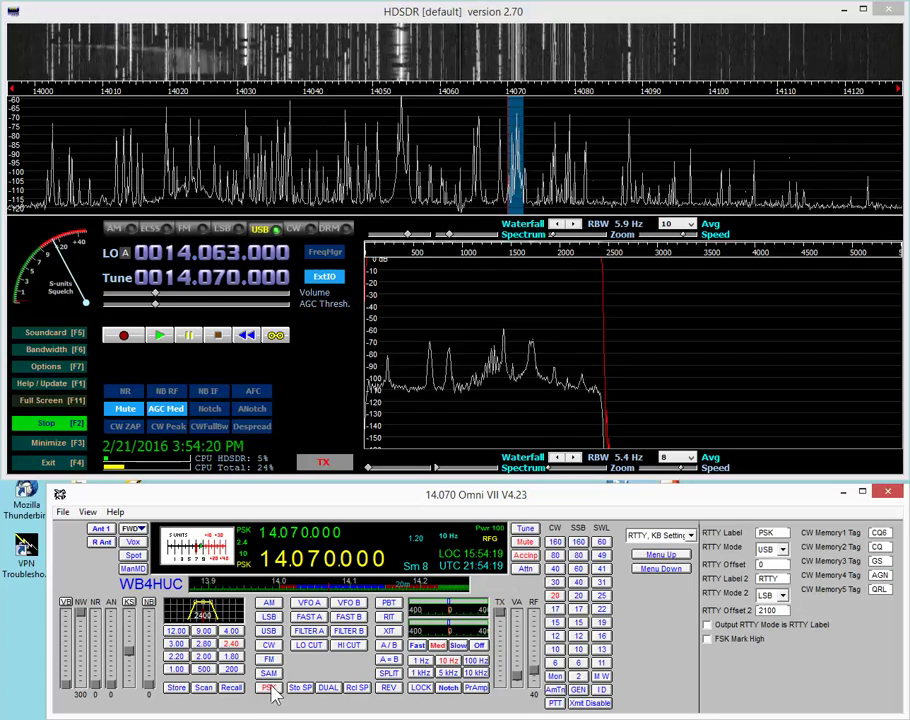
click(267, 688)
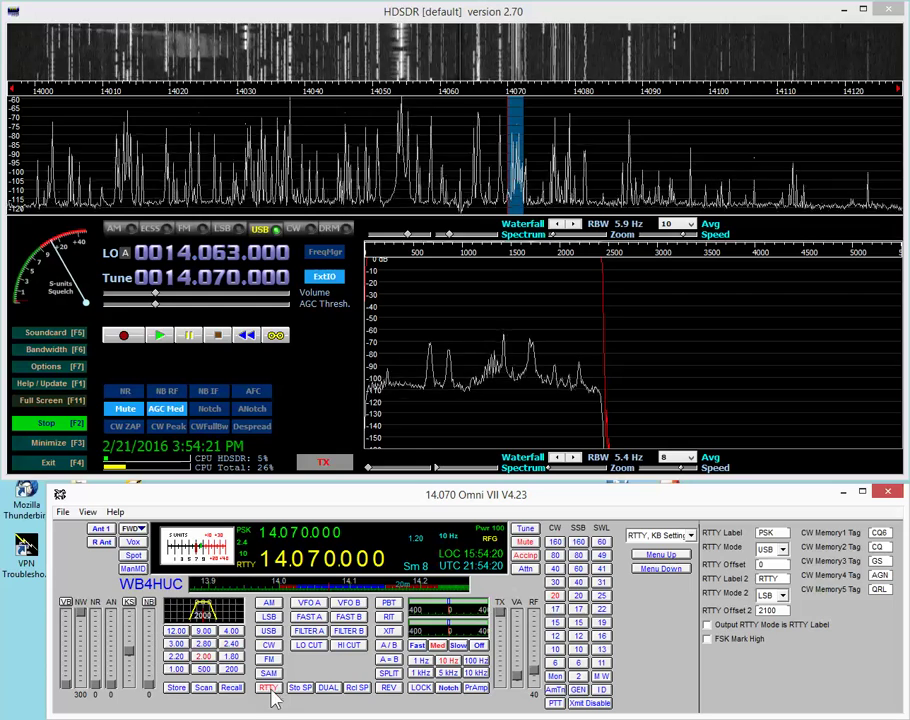
click(268, 632)
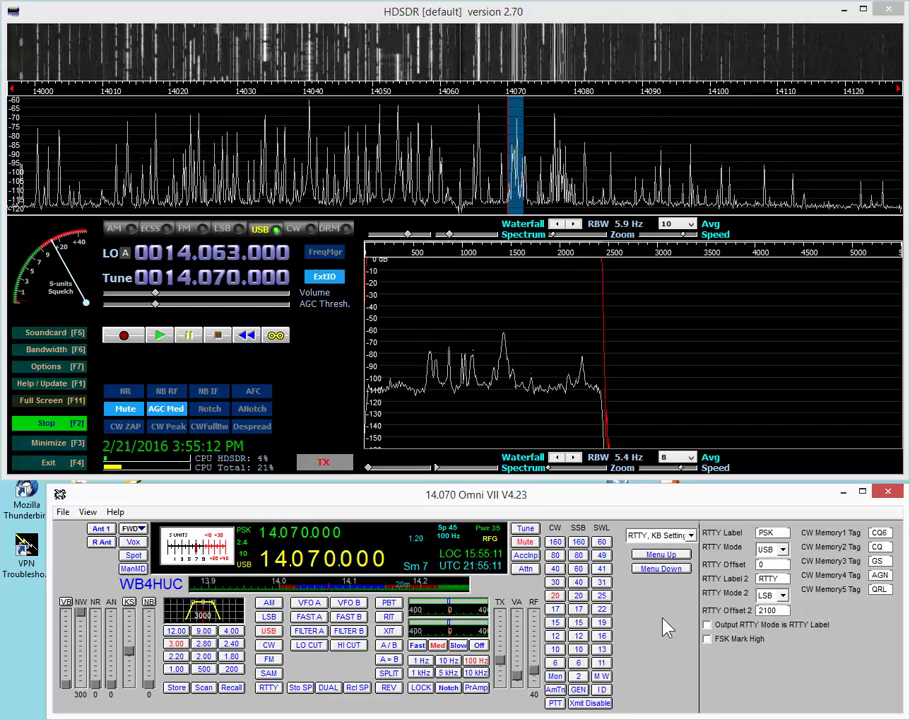
Open the Preferences3 page and switch the Manual MIC AccInp option on and back off.
click(690, 536)
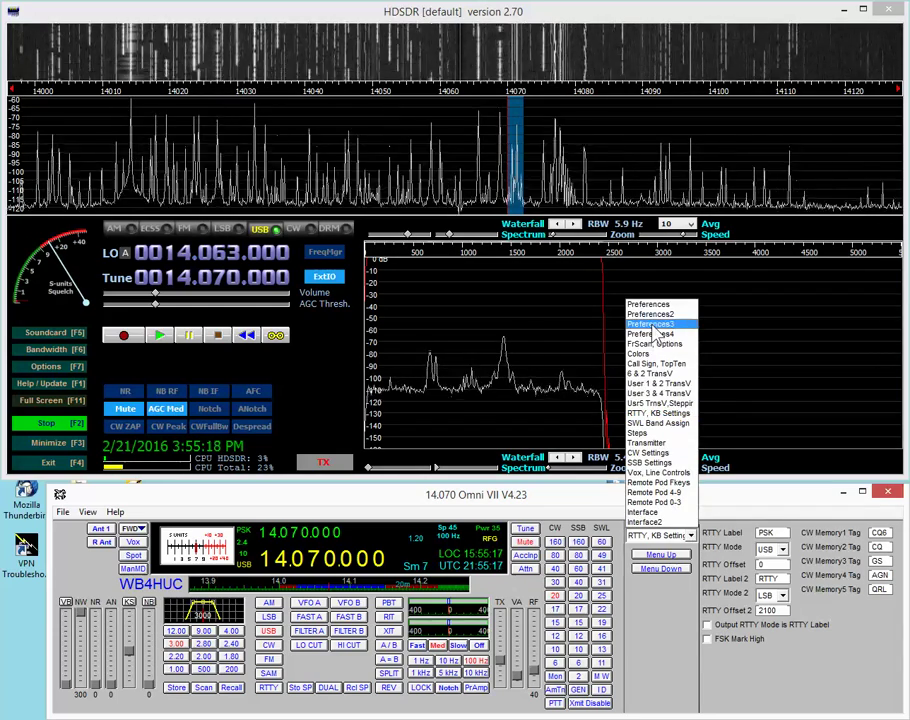
click(655, 326)
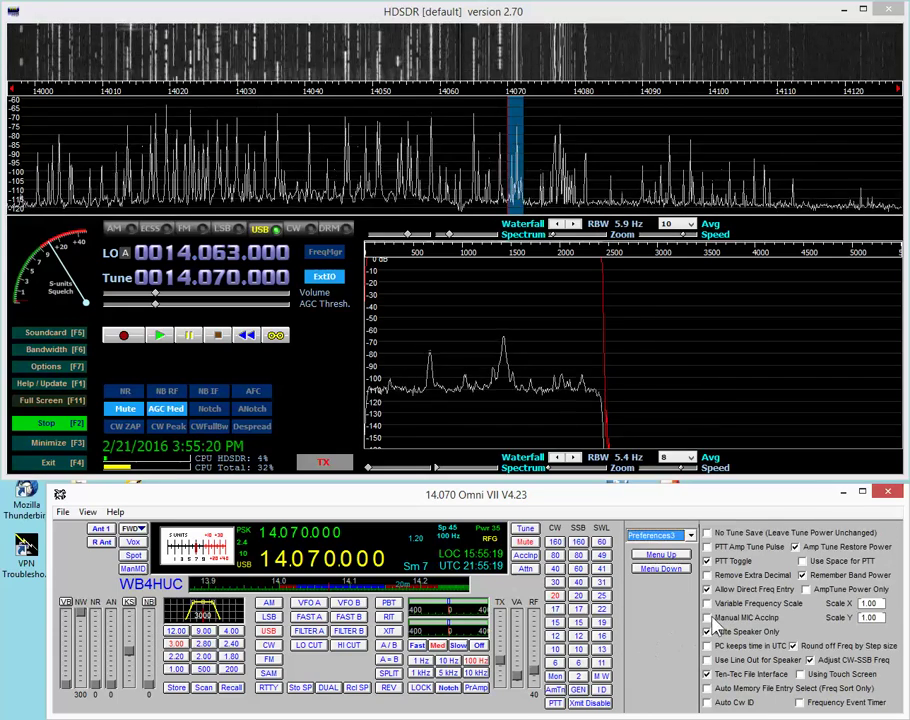
click(742, 618)
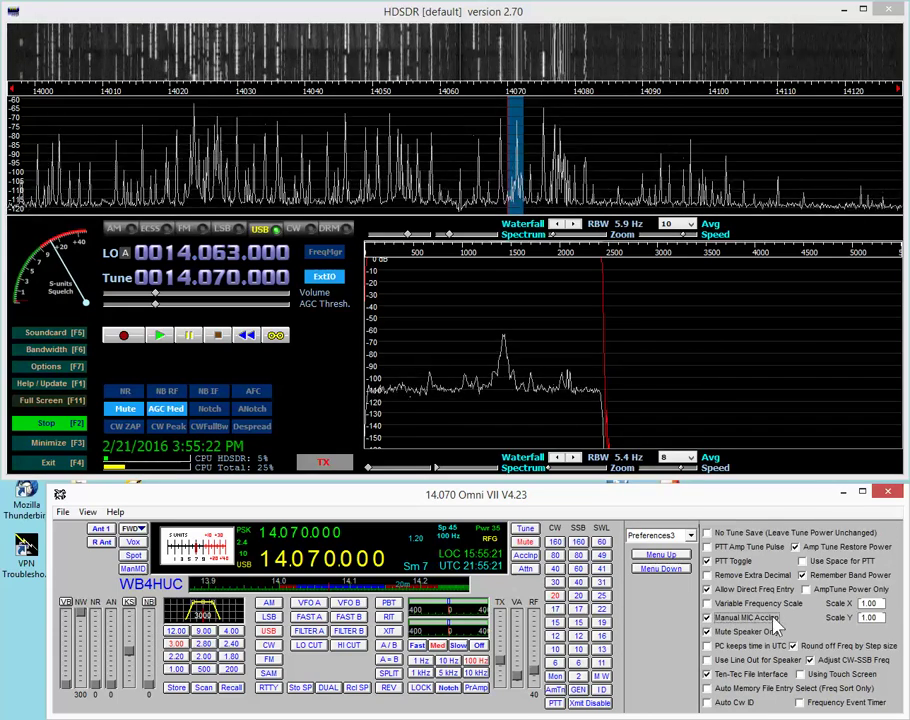
click(708, 631)
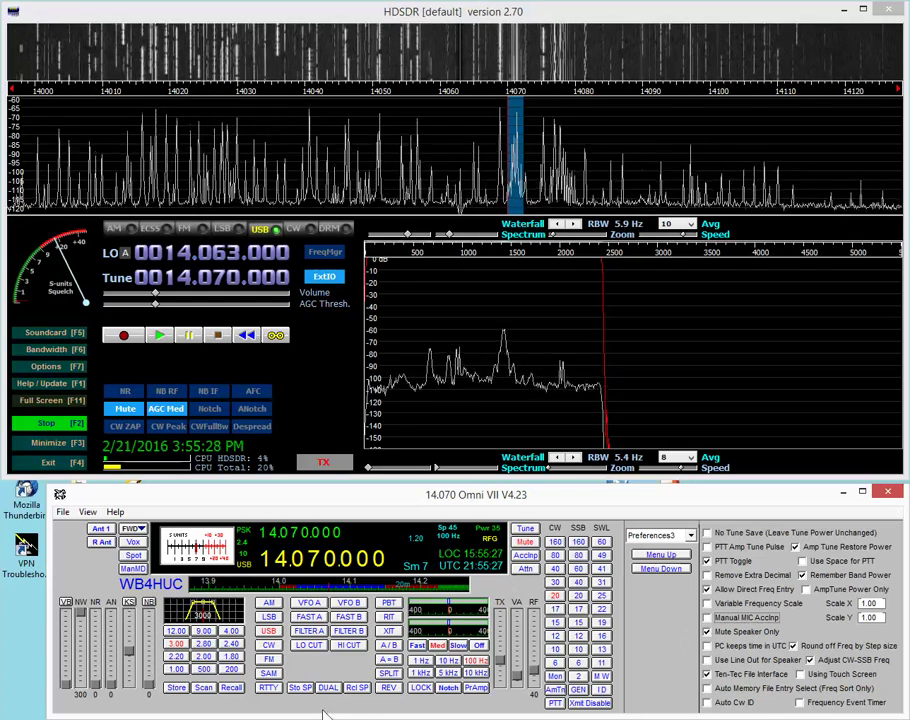
Switch the operating mode between PSK, USB and CW with Manual MIC AccInp off, ending in USB.
click(268, 687)
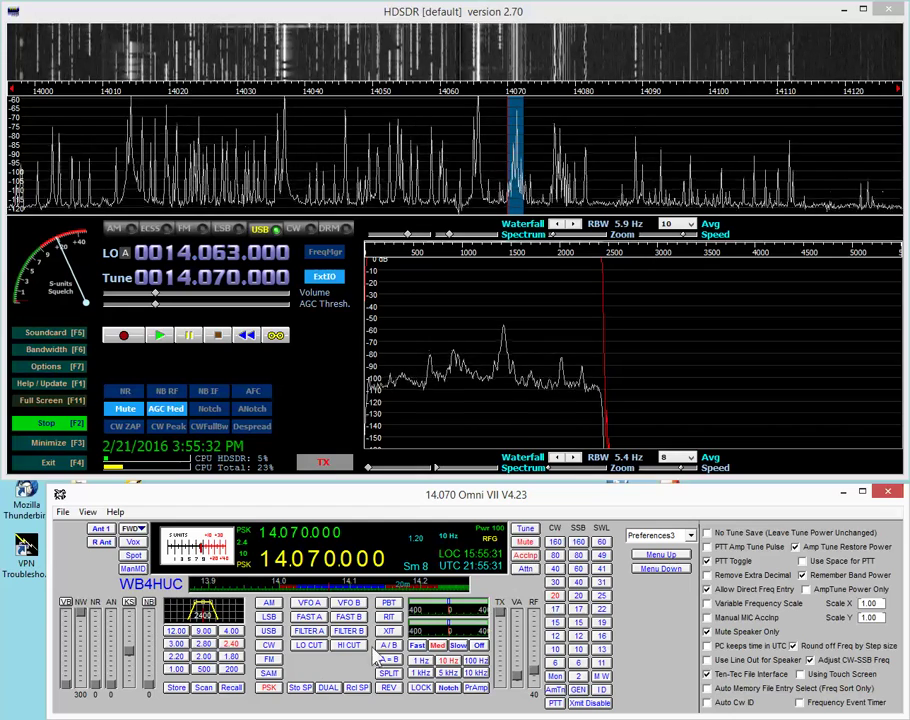
click(270, 688)
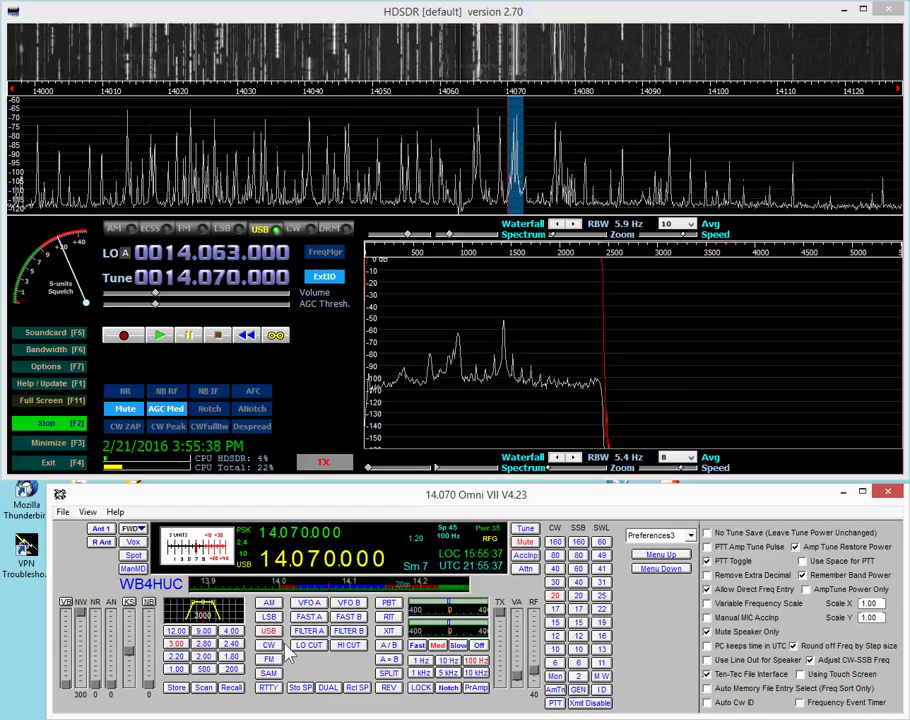
click(268, 617)
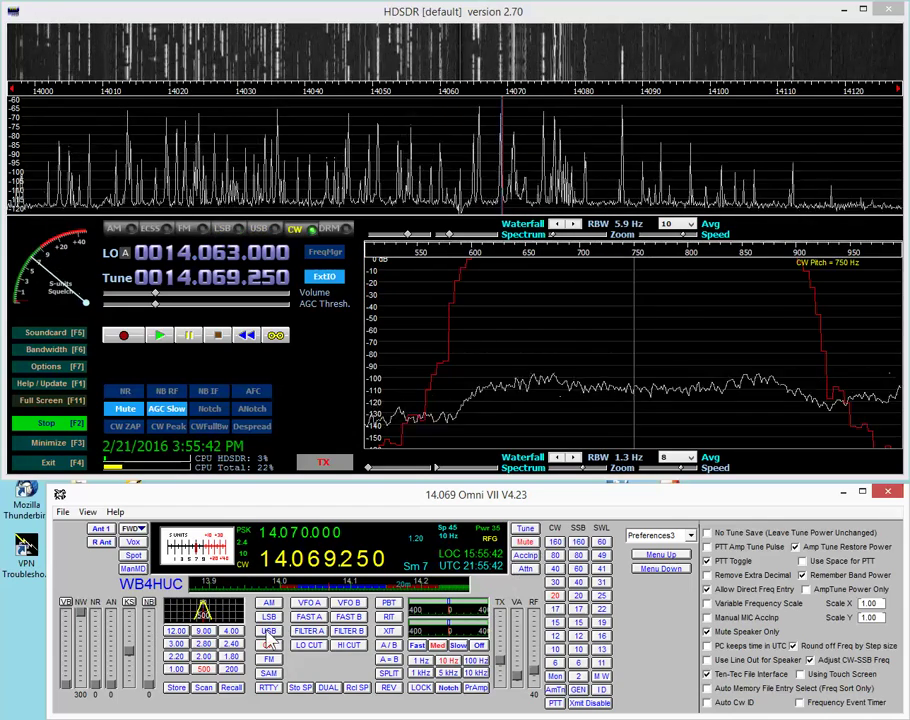
click(268, 687)
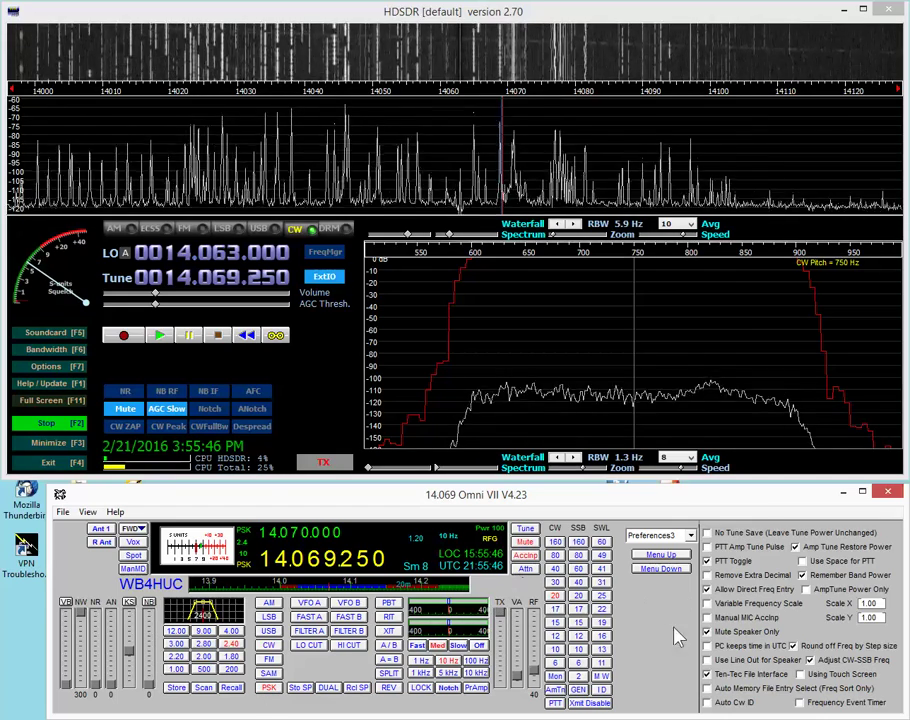
click(268, 632)
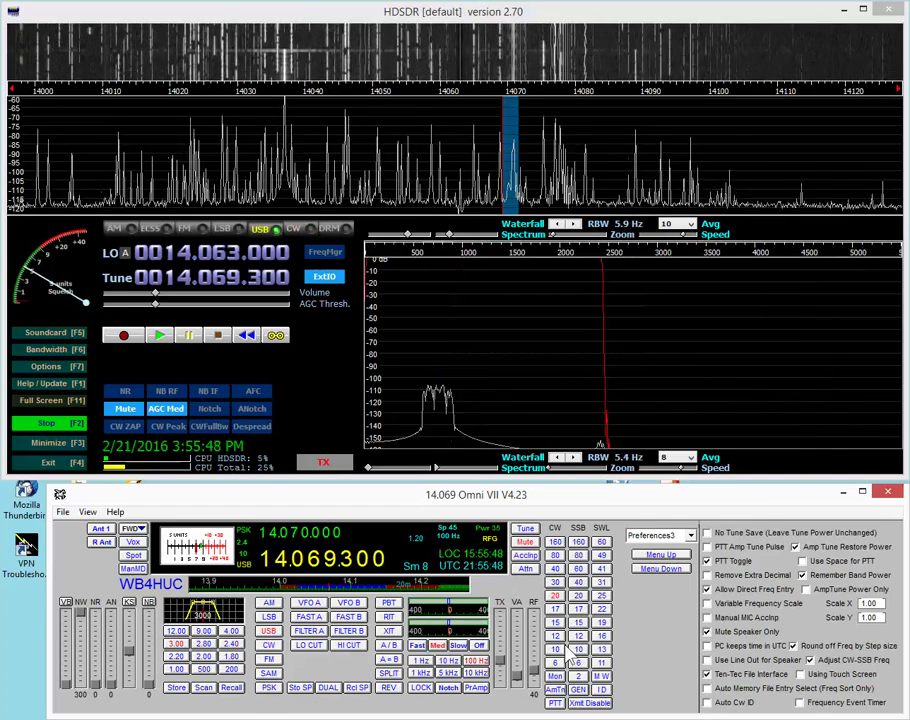
Enable Manual MIC AccInp, try the PSK and RTTY modes, and disable the option again with the mode set to PSK.
click(707, 619)
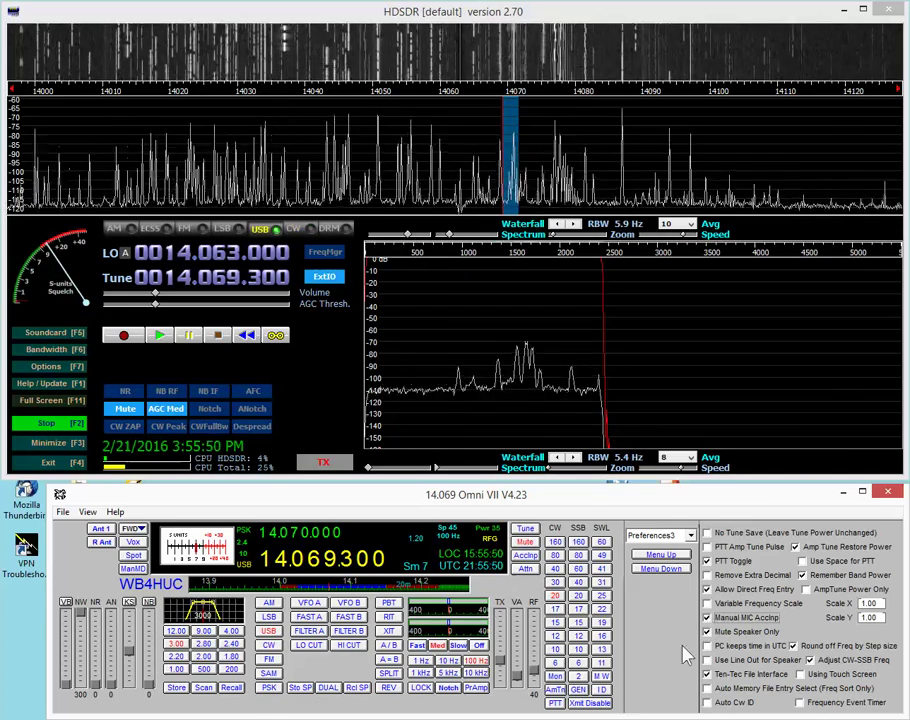
click(268, 689)
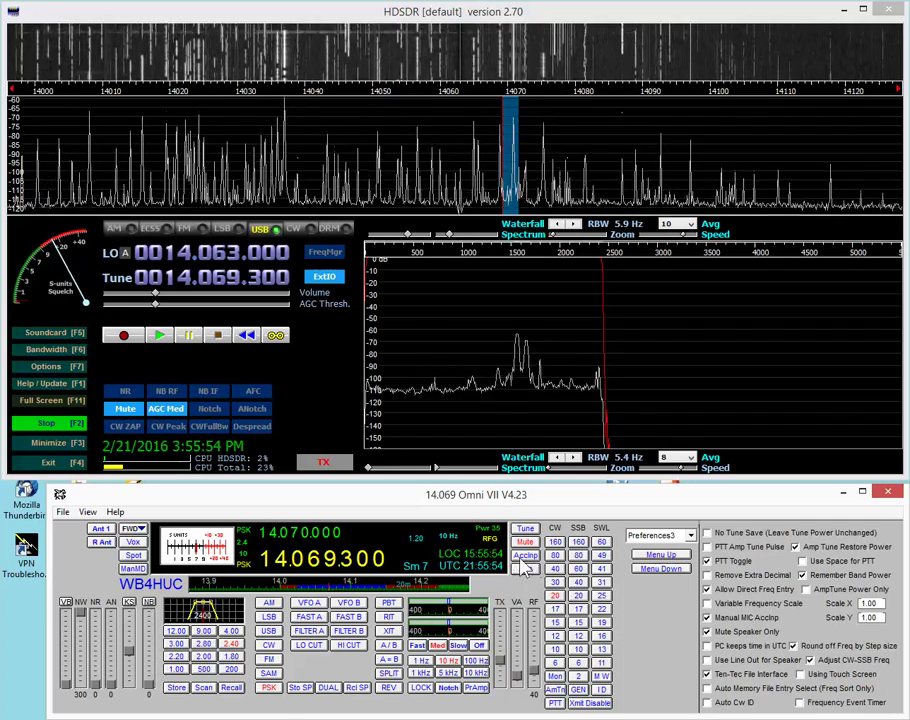
click(270, 690)
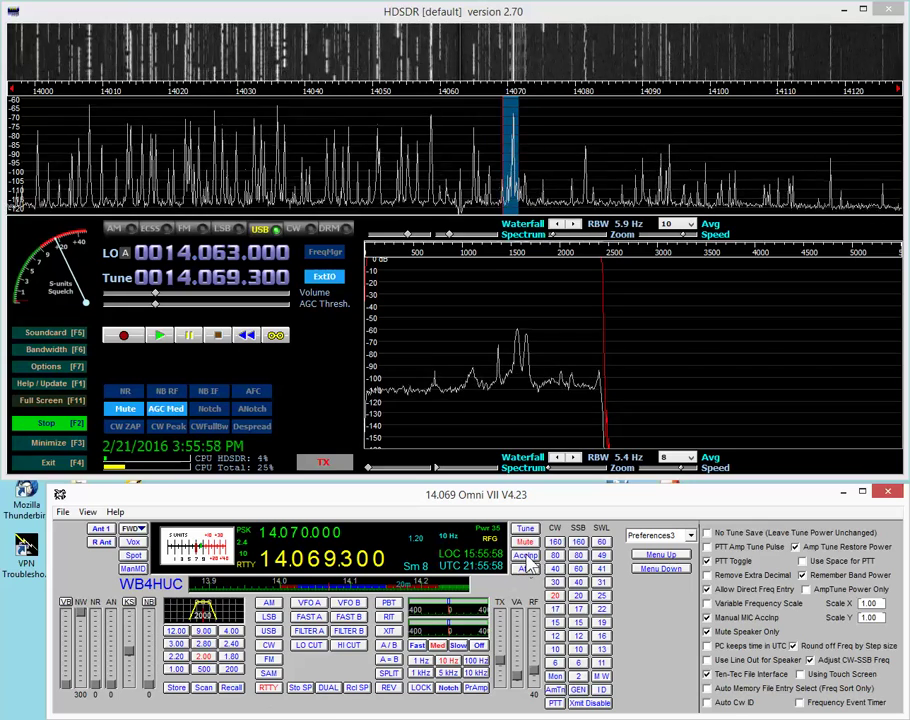
click(708, 631)
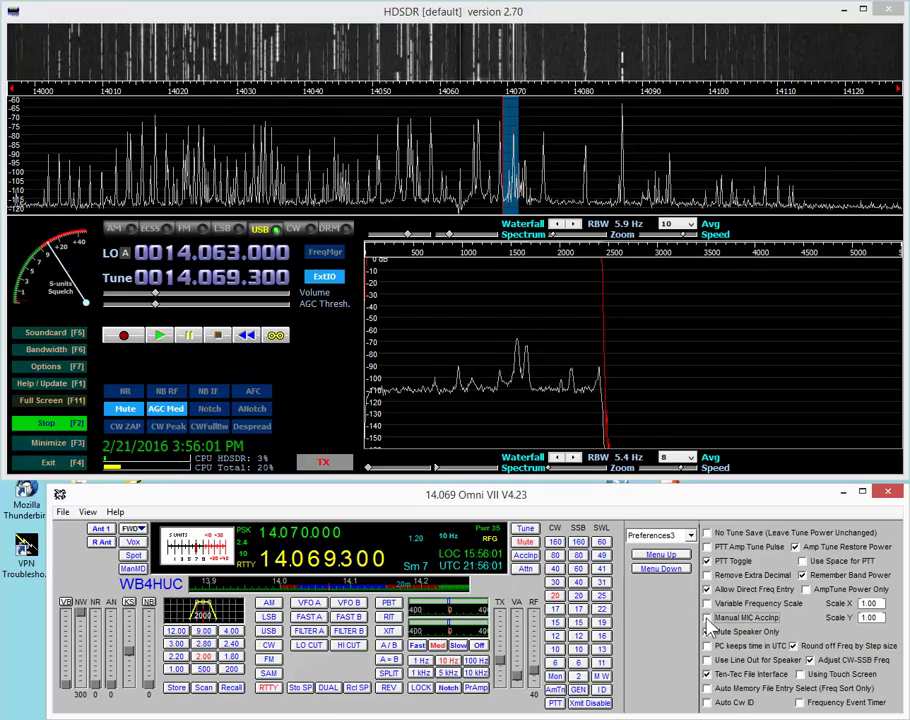
click(268, 687)
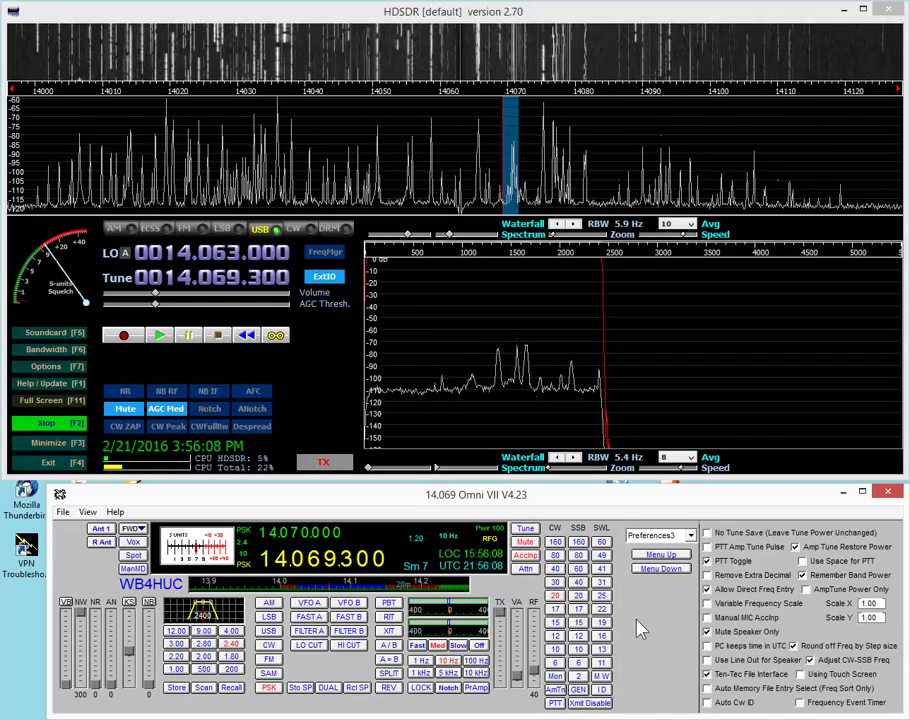
Replace the Preferences3 page with the SSB Settings page.
click(661, 569)
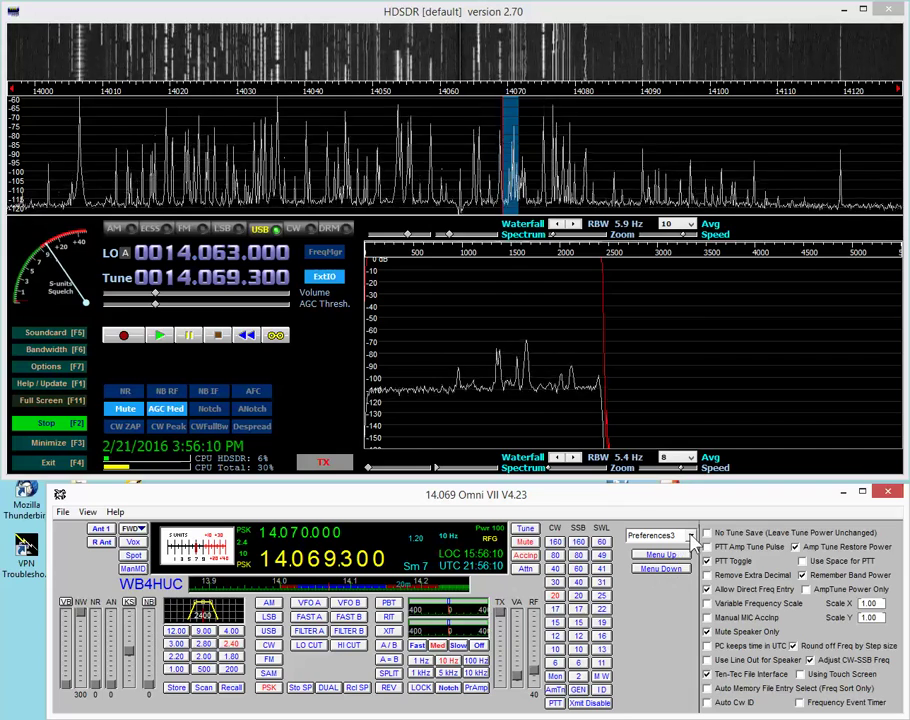
click(661, 569)
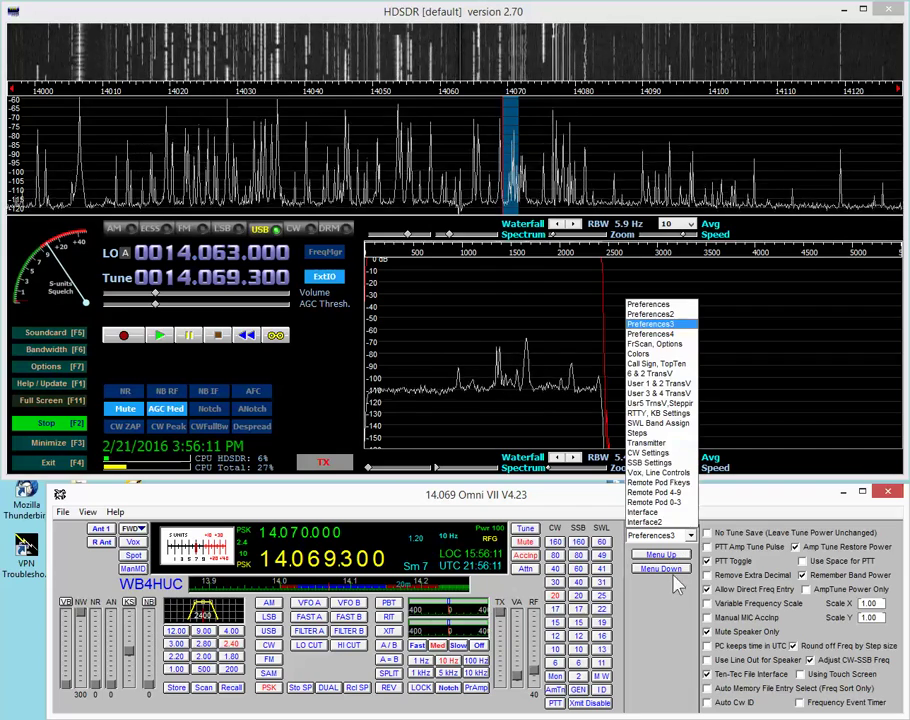
click(647, 465)
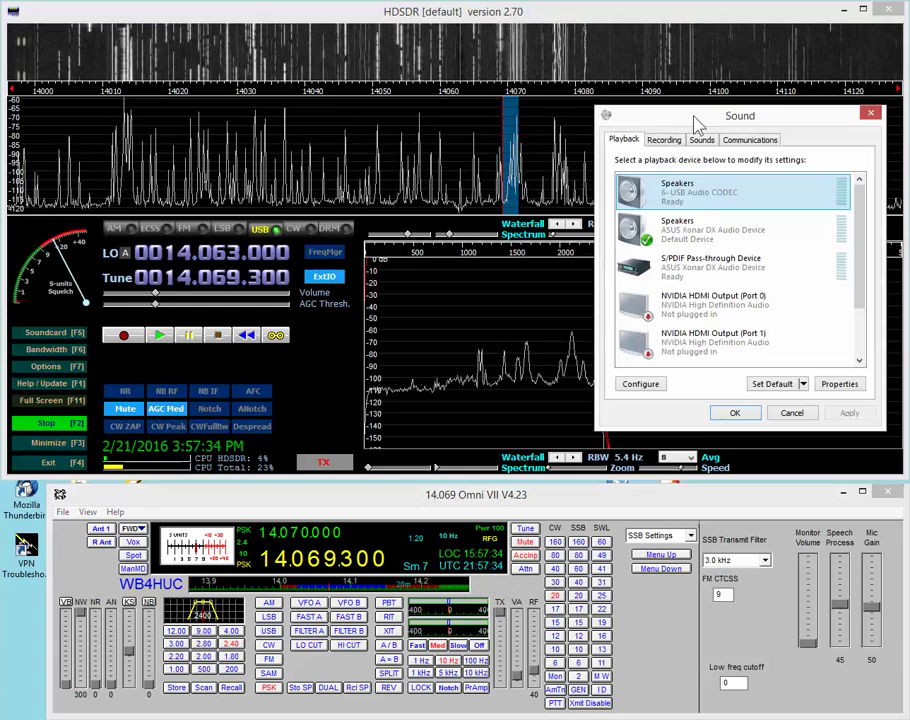
Check the output level of the USB Audio CODEC speakers in the Windows Sound settings.
drag(701, 117, 500, 115)
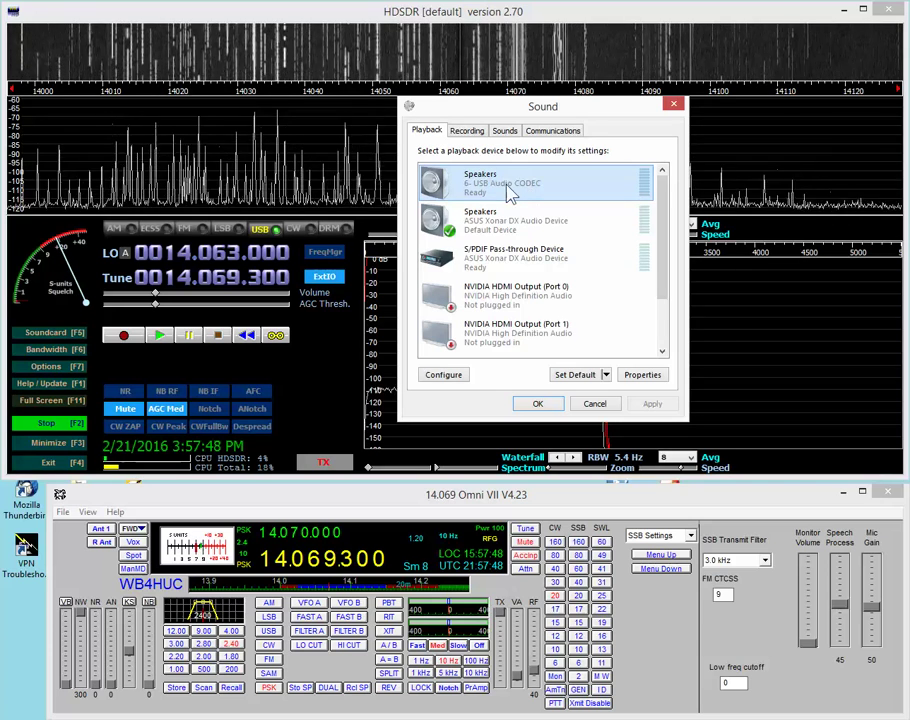
double_click(505, 190)
click(481, 184)
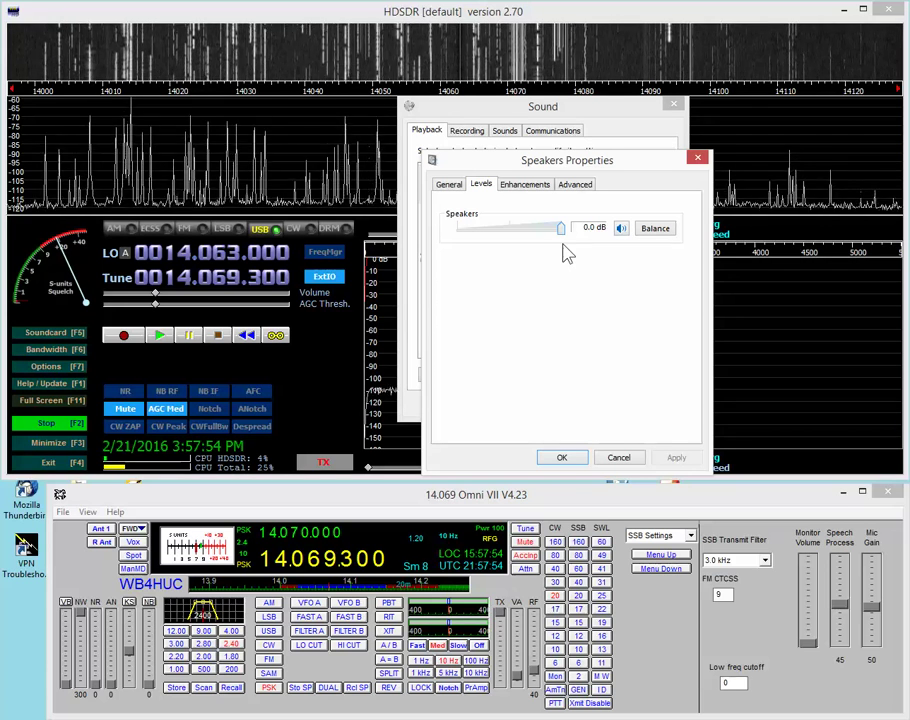
click(563, 461)
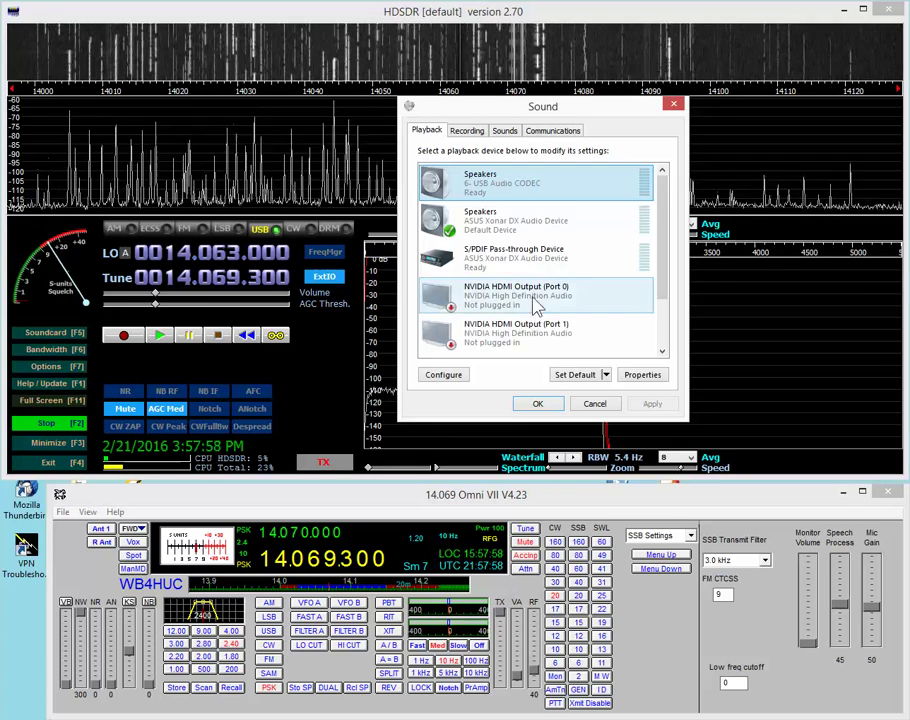
Set the recording level of the USB Audio CODEC microphone to -0.2 dB and move the Sound window out of the way.
click(469, 133)
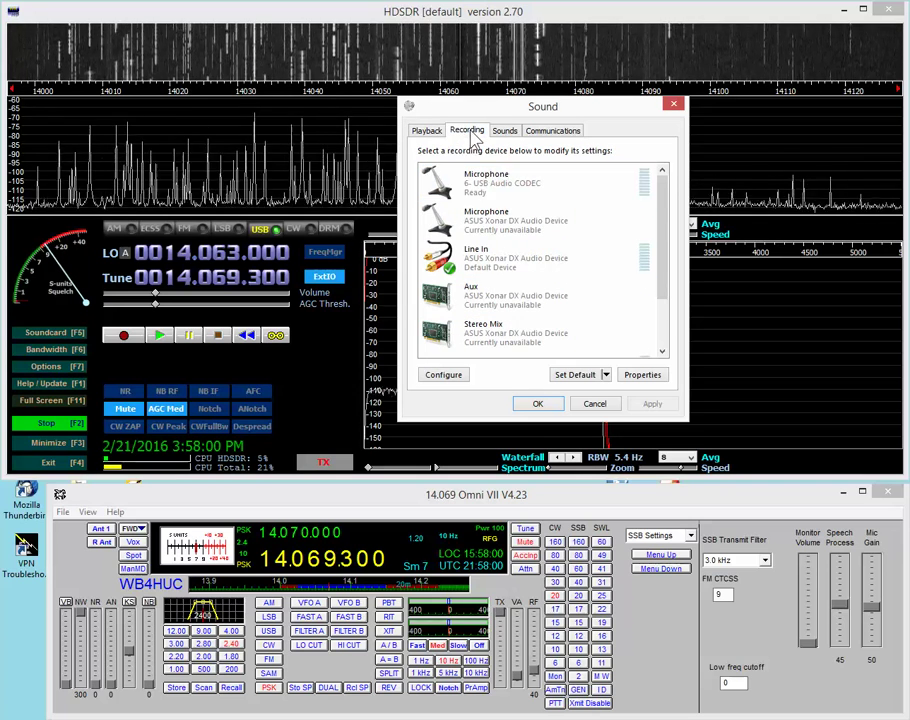
double_click(503, 194)
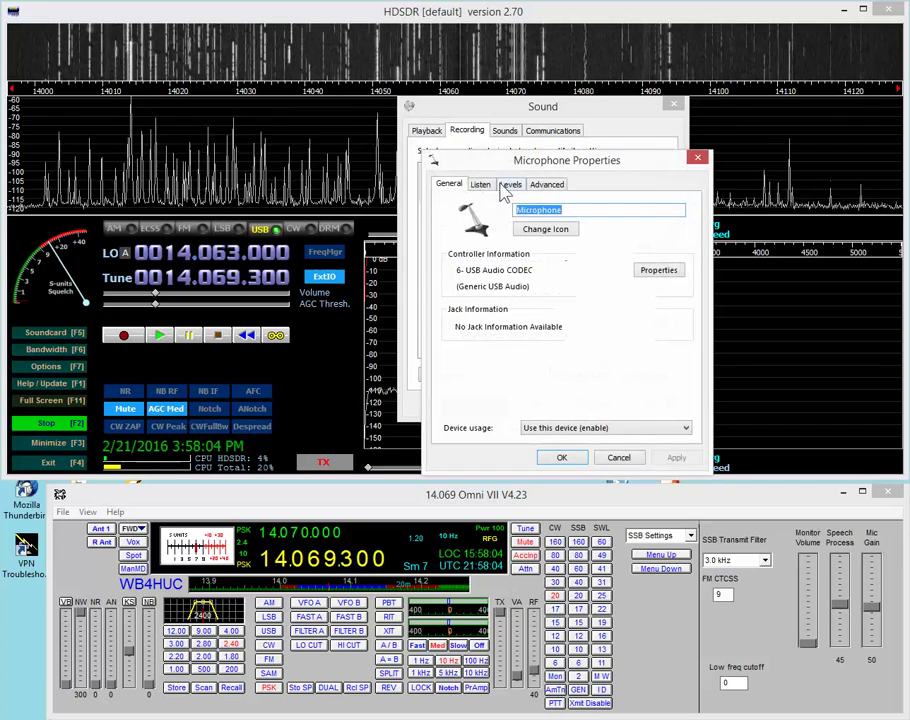
click(480, 184)
click(511, 185)
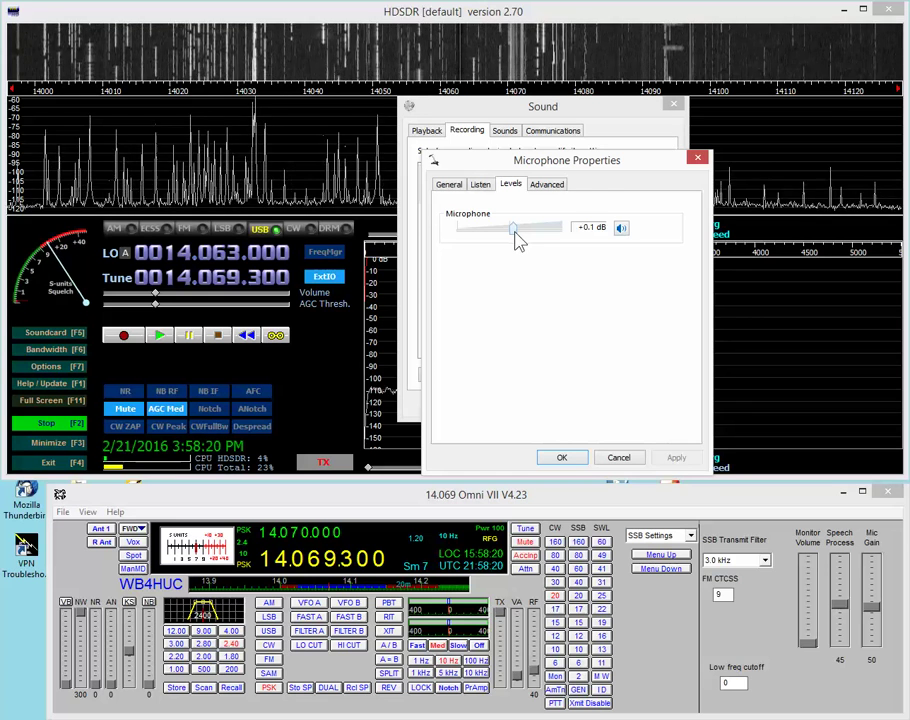
drag(514, 229, 513, 230)
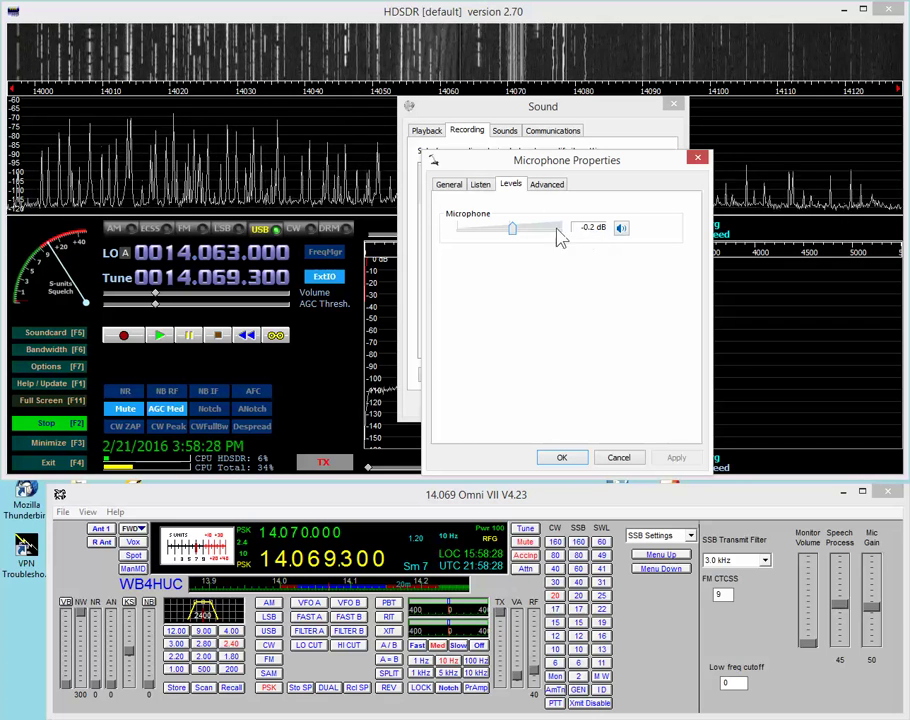
click(573, 463)
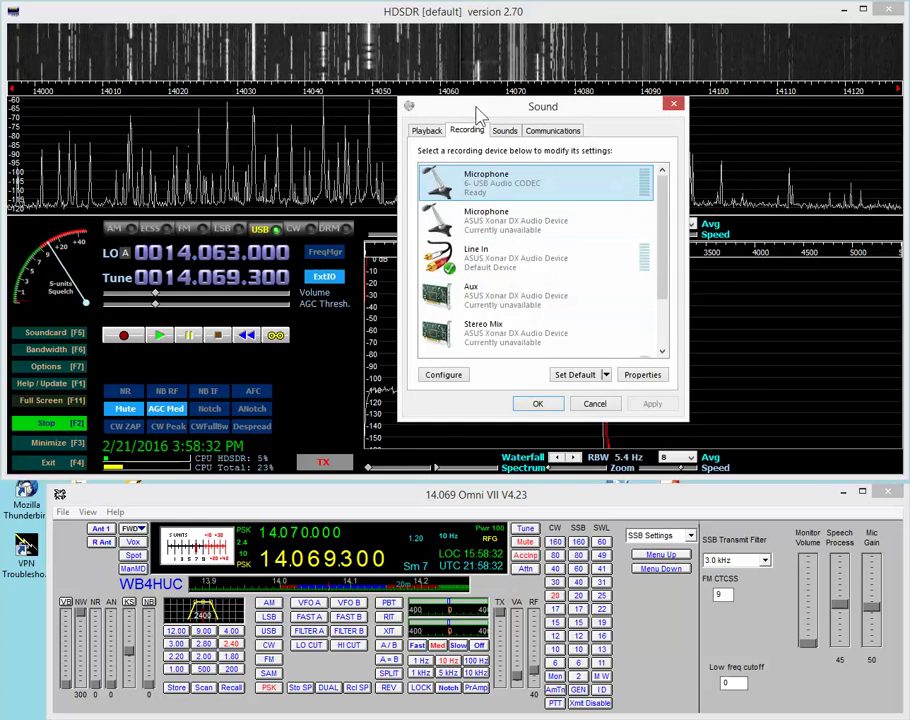
drag(478, 117, 909, 115)
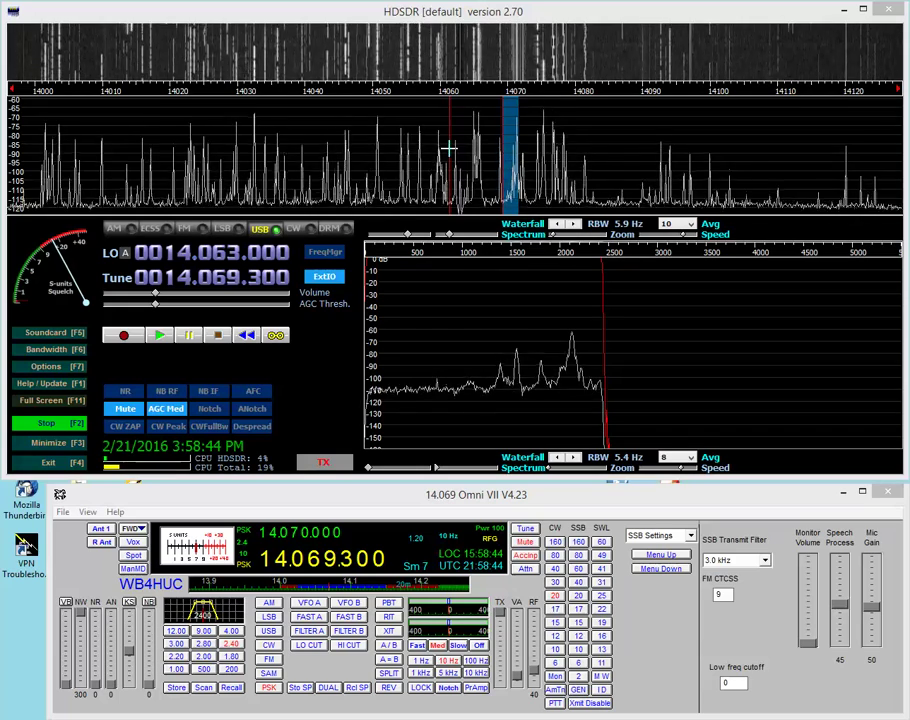
Tune the transceiver to 14.070.000 in PSK mode and minimize HDSDR to work in fldigi.
click(331, 503)
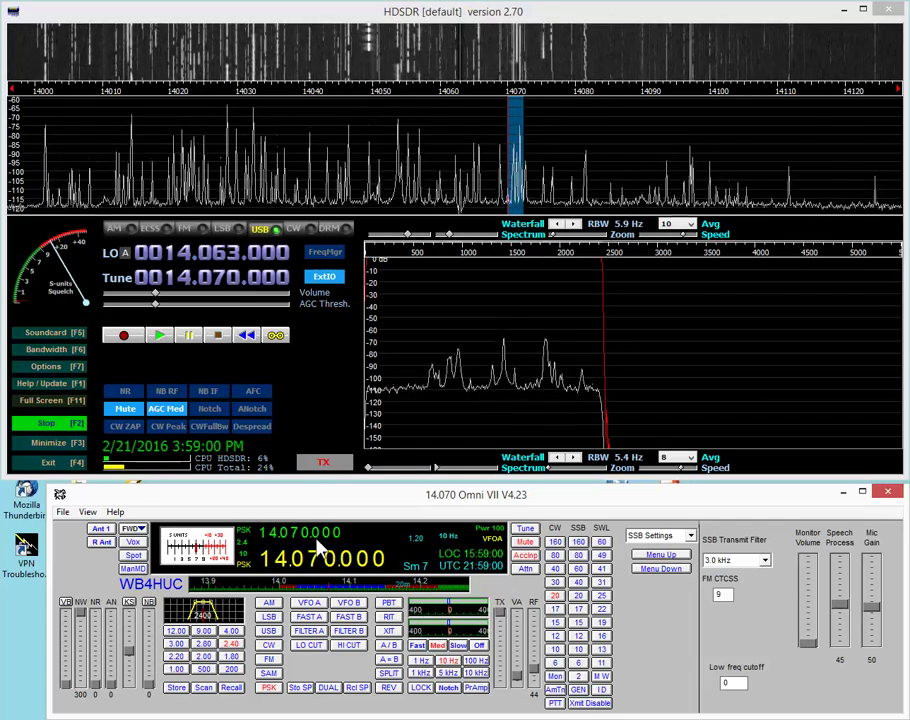
click(843, 10)
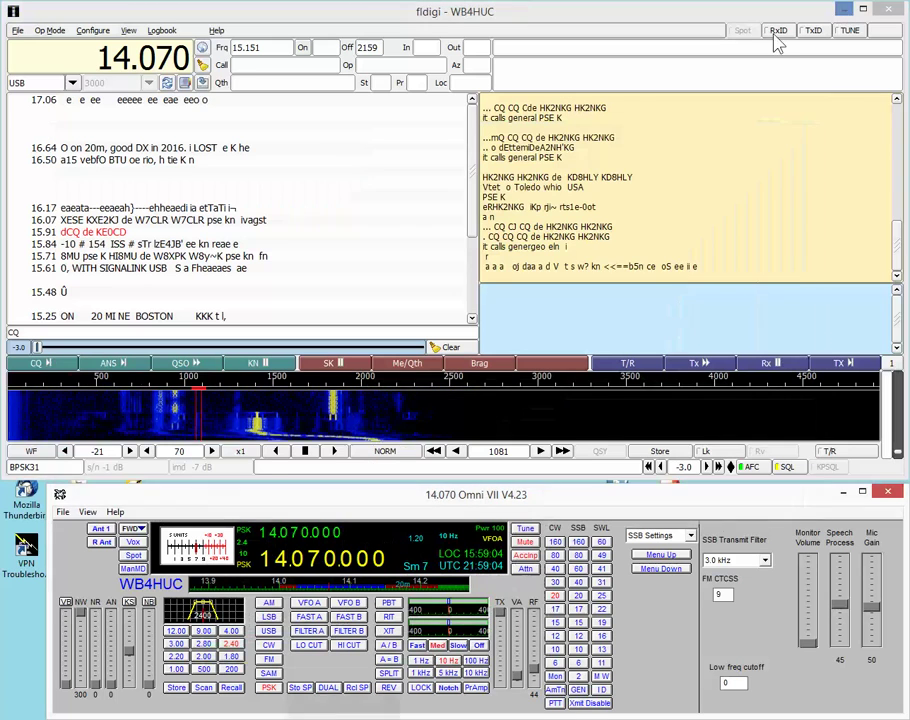
Clear the received text pane and the signal browser list in fldigi.
right_click(707, 178)
click(732, 284)
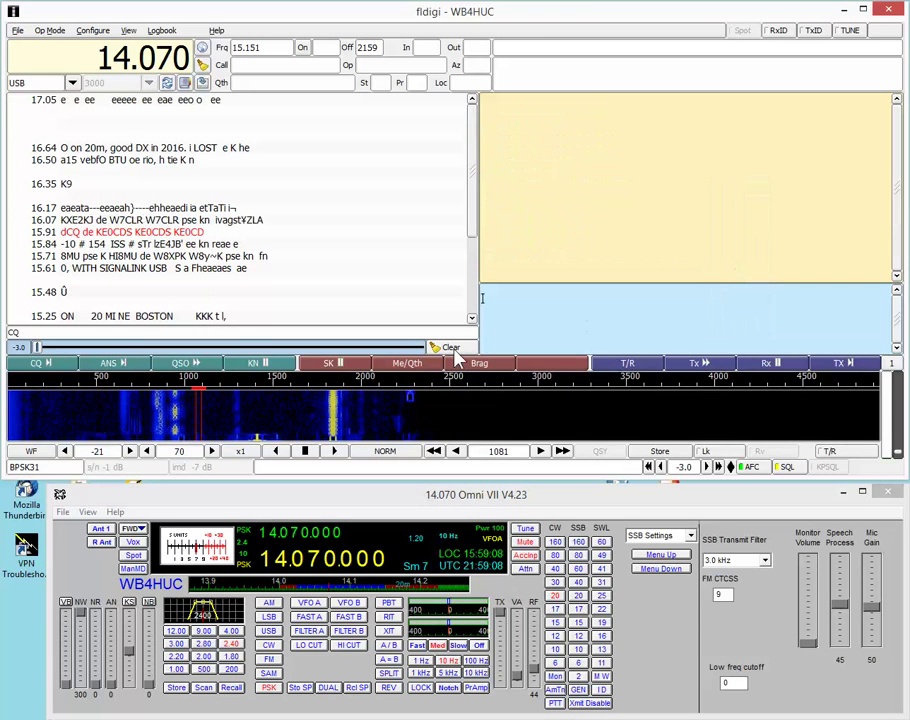
click(452, 347)
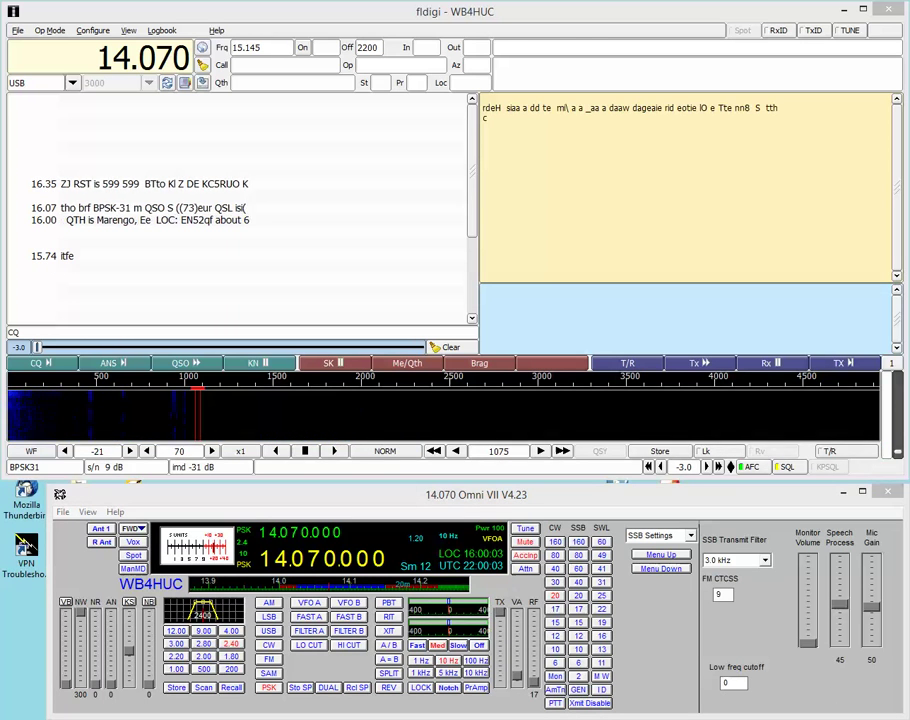
Raise the transceiver's RF gain to 52 in the Omni VII control program.
click(535, 675)
scroll(535, 677, up, 2)
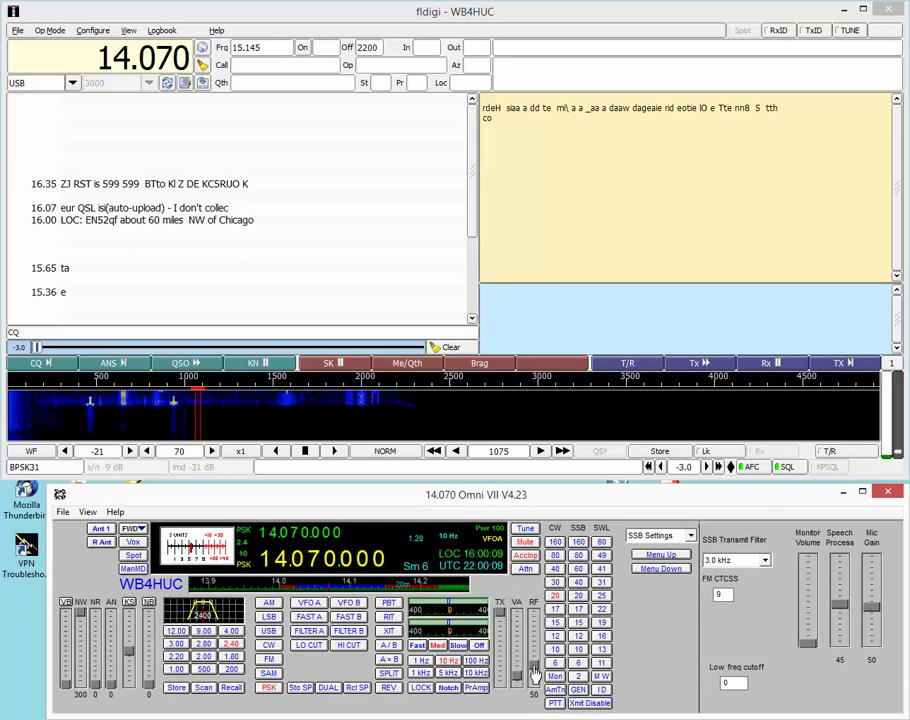
scroll(535, 675, up, 1)
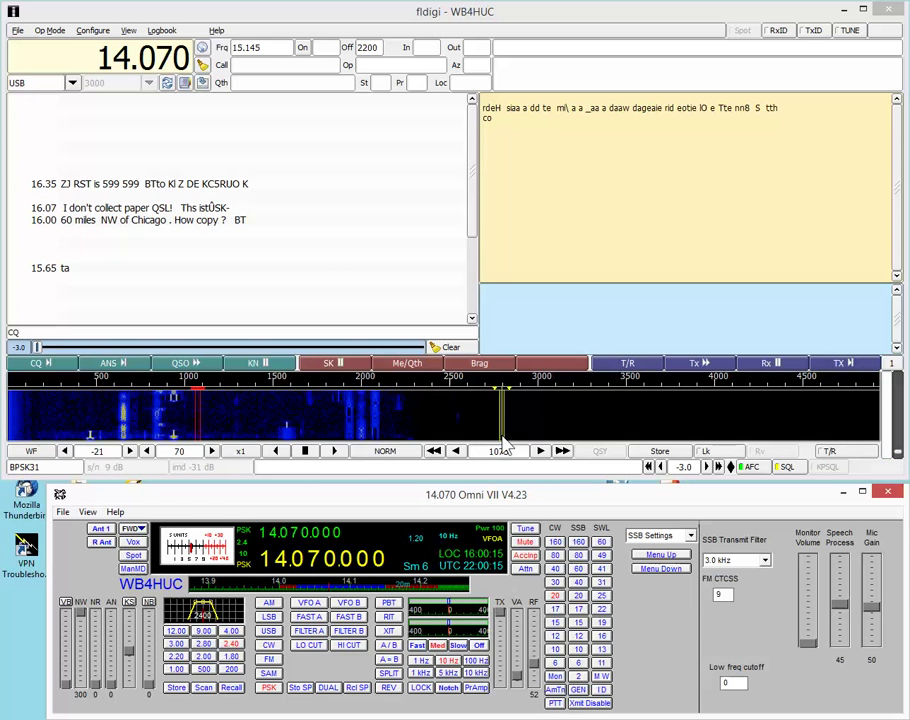
Decode the waterfall signals near 2080 Hz and 655 Hz and the CQ call listed at 15.29 in the signal browser.
click(378, 400)
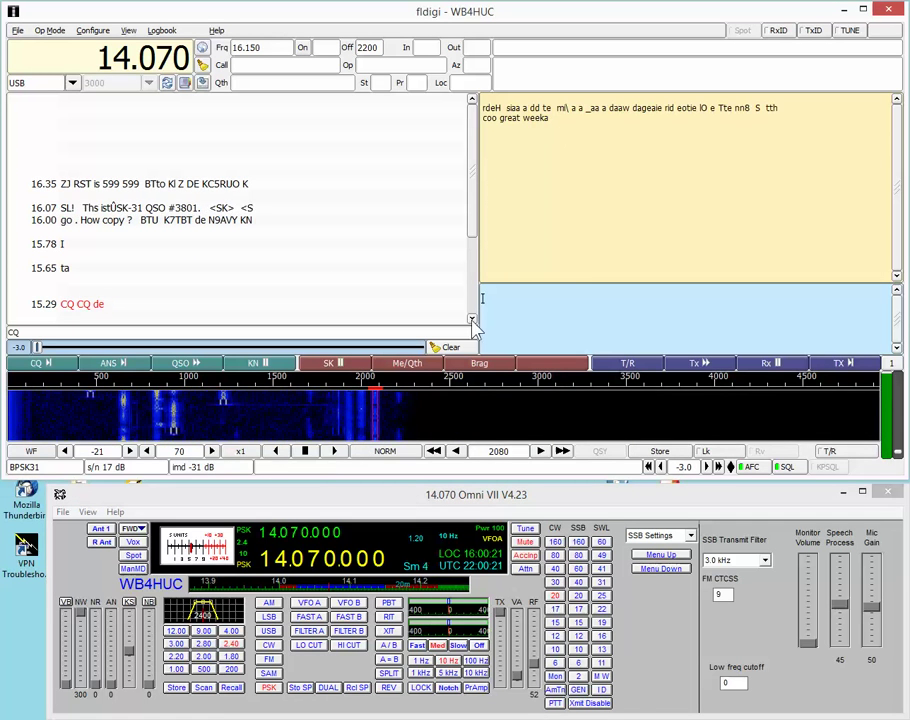
click(128, 432)
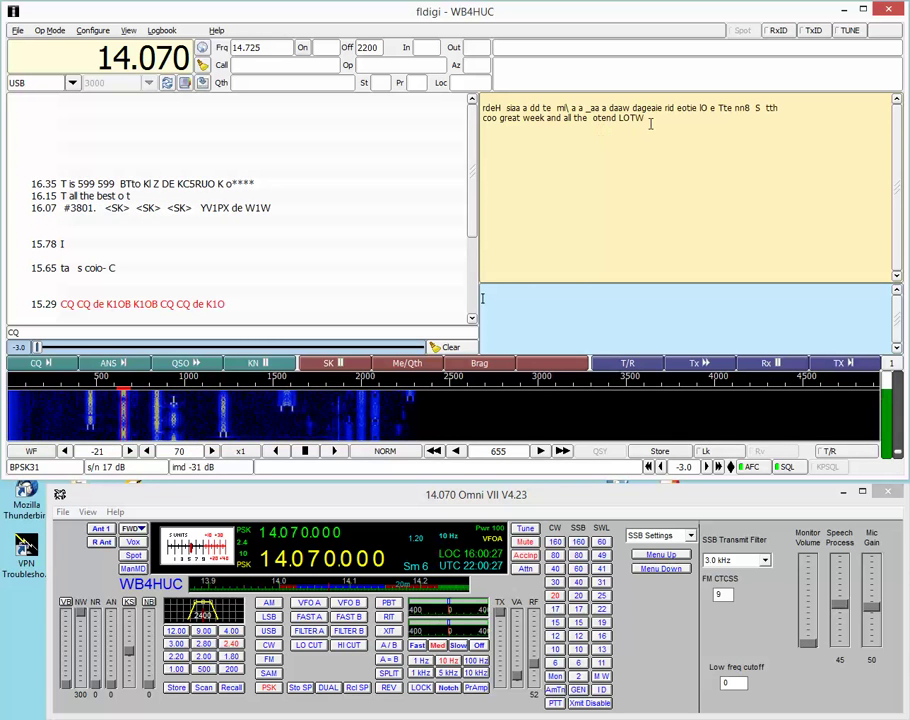
click(218, 305)
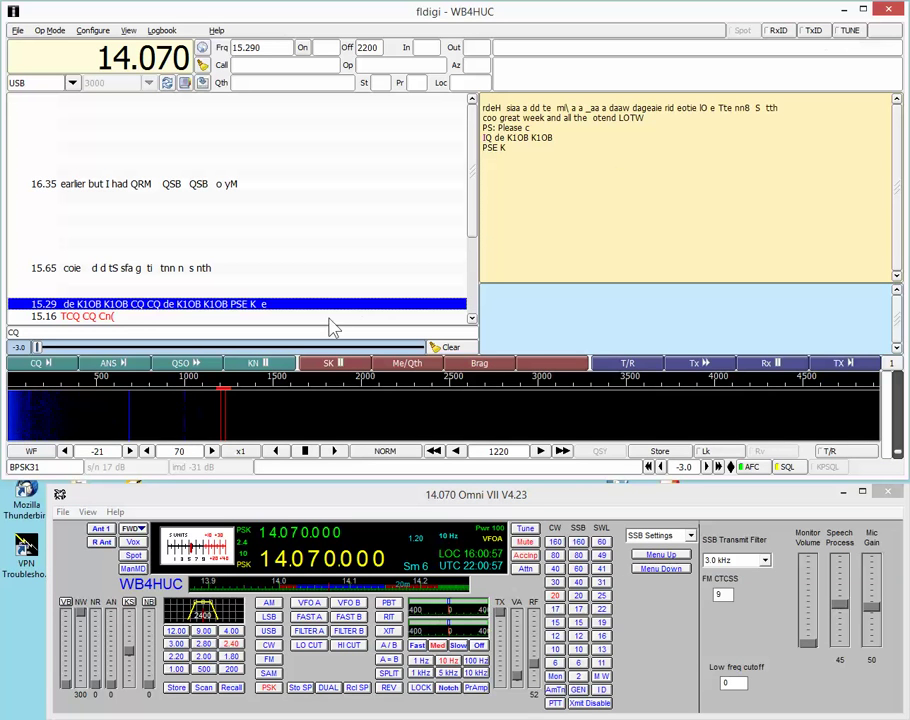
Move the waterfall cursor to a clear spot at about 1004 Hz and start transmitting a tuning carrier.
click(187, 403)
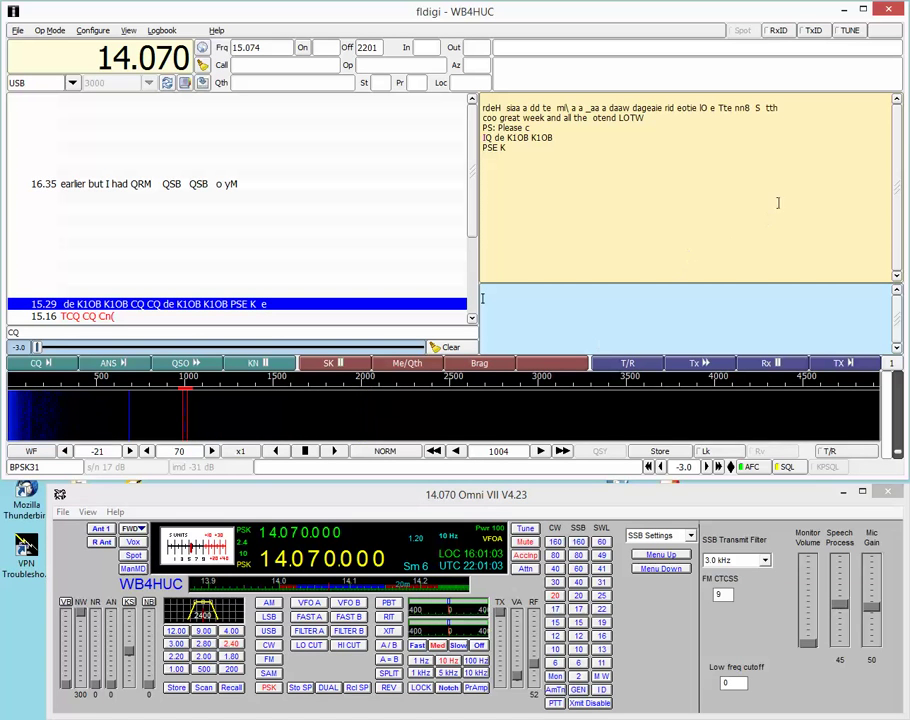
click(849, 32)
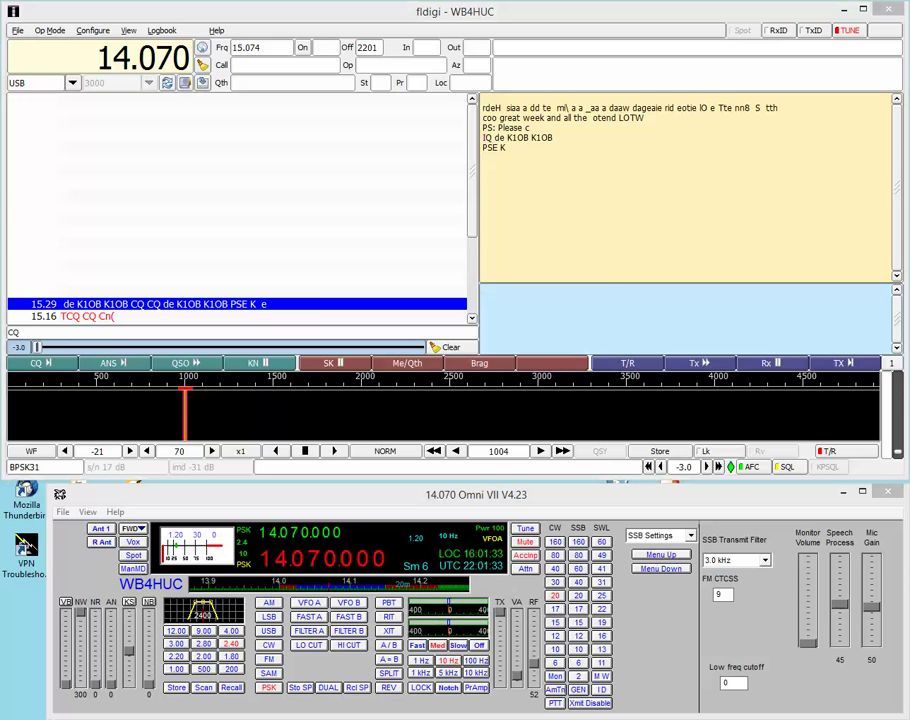
Adjust the USB Audio CODEC speakers' output level during the tuning transmission, accept the Sound settings and stop the carrier.
drag(678, 112, 334, 15)
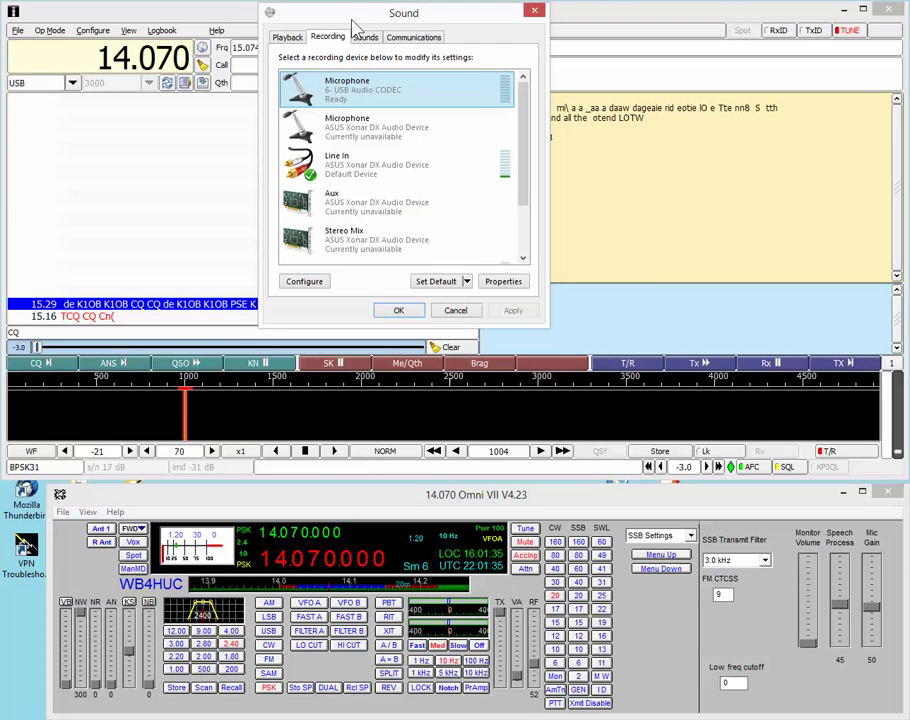
click(288, 37)
double_click(335, 92)
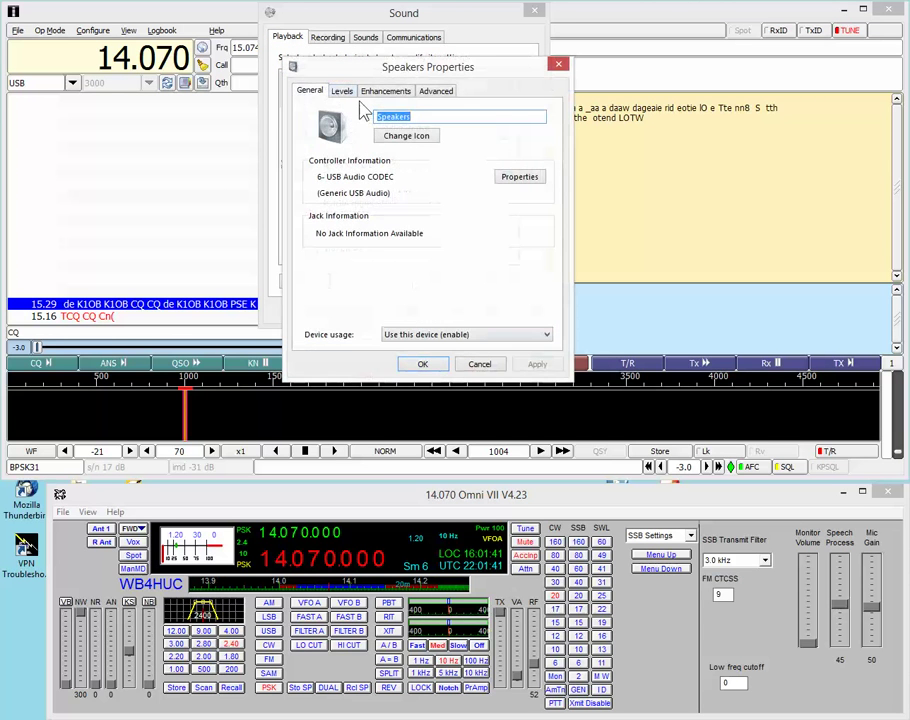
click(342, 91)
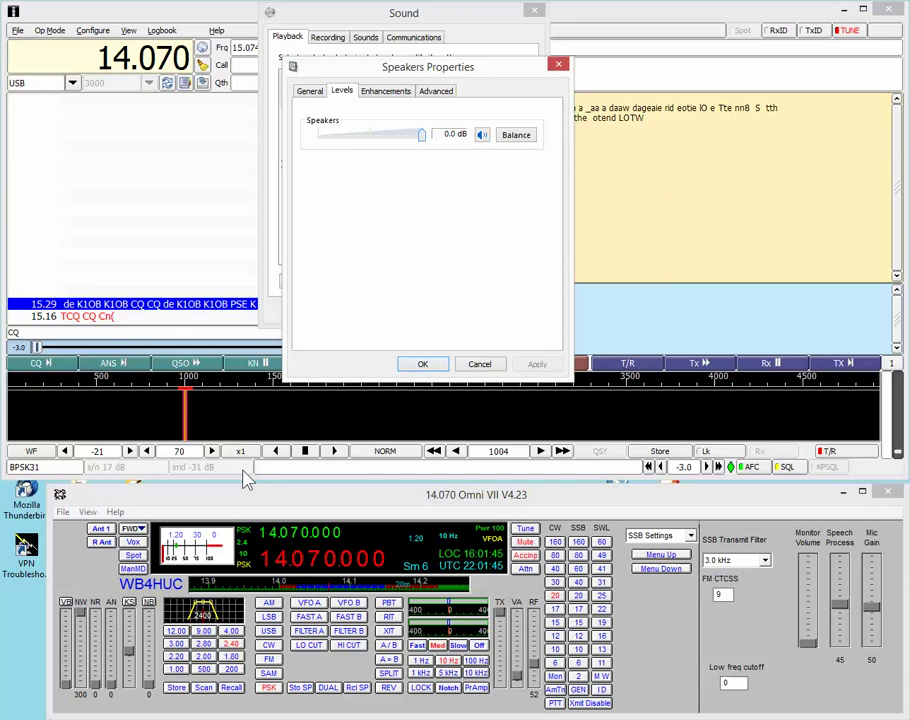
mouse_move(421, 135)
mouse_down()
mouse_move(351, 144)
mouse_move(430, 143)
mouse_up()
click(424, 364)
key(Return)
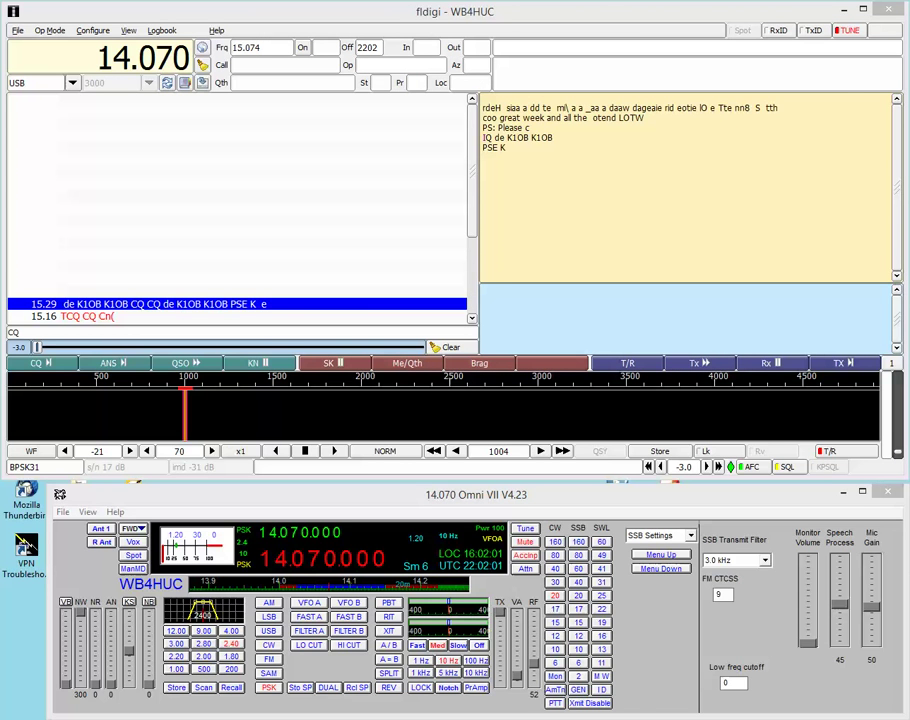
click(849, 34)
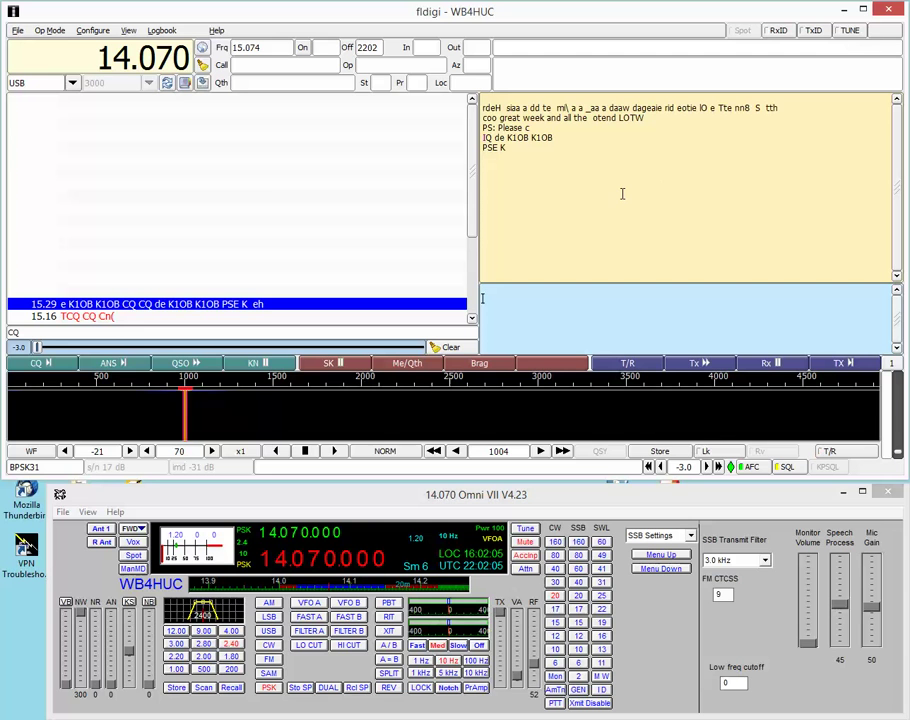